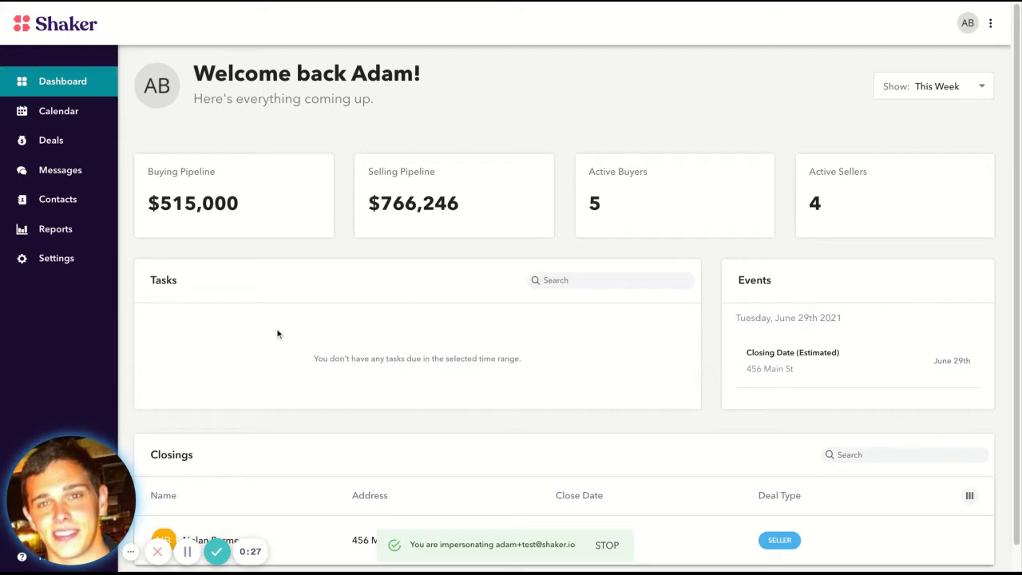
Step: Open the account's Buying deal stages and review the Offer stage's automated emails, SMS, tasks and fields
click(59, 265)
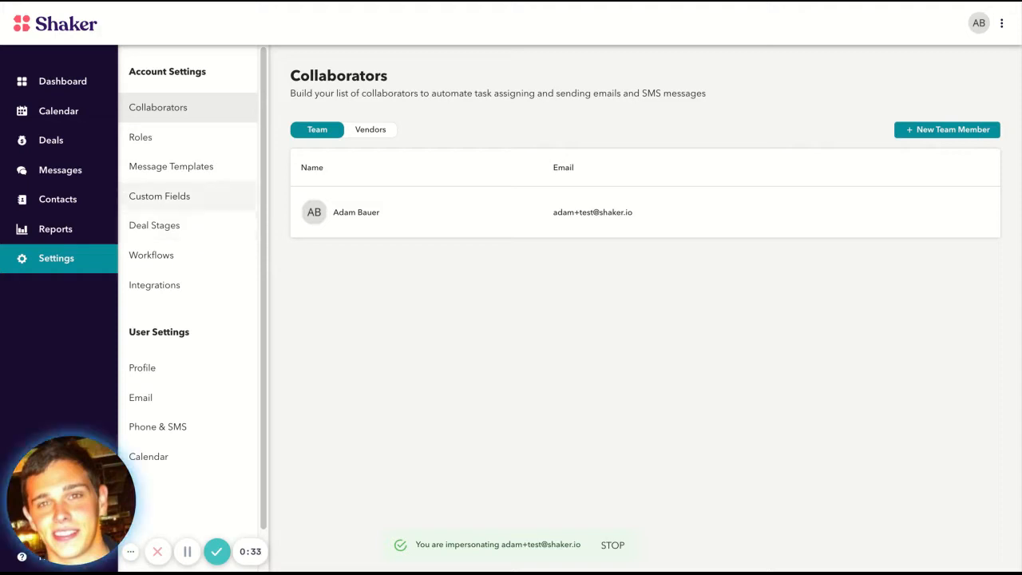
click(235, 229)
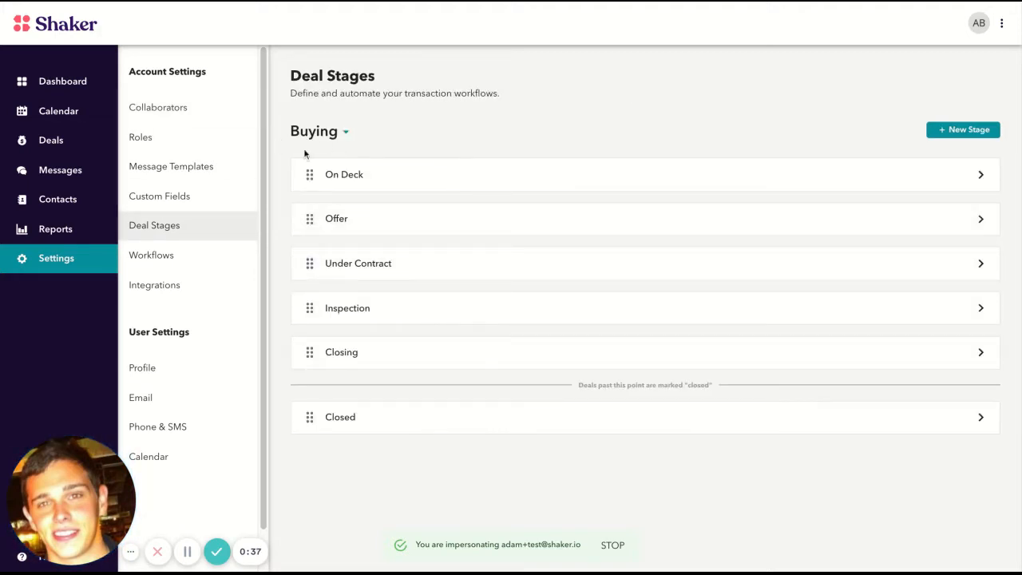
click(344, 230)
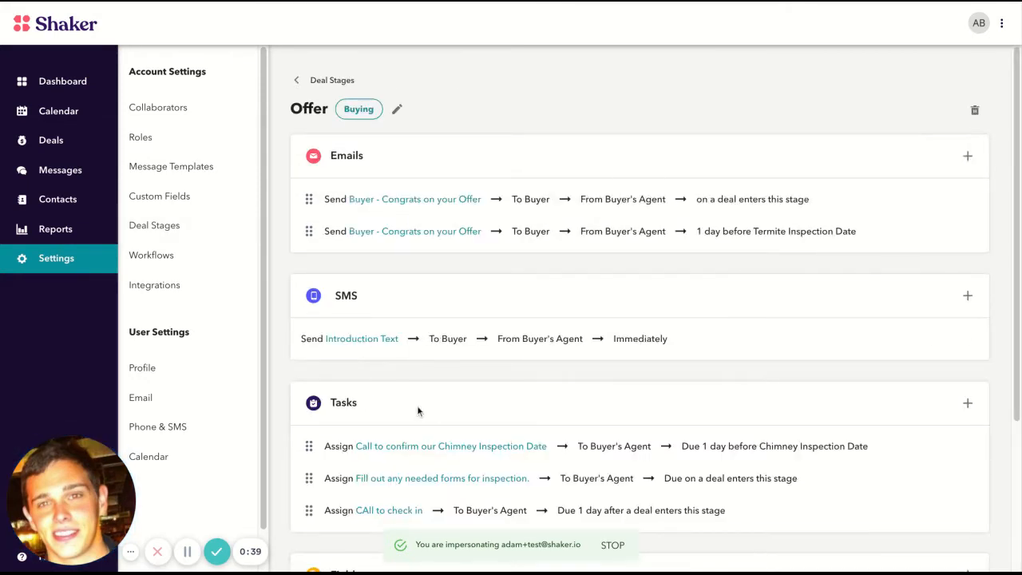
scroll(419, 407, down, 3)
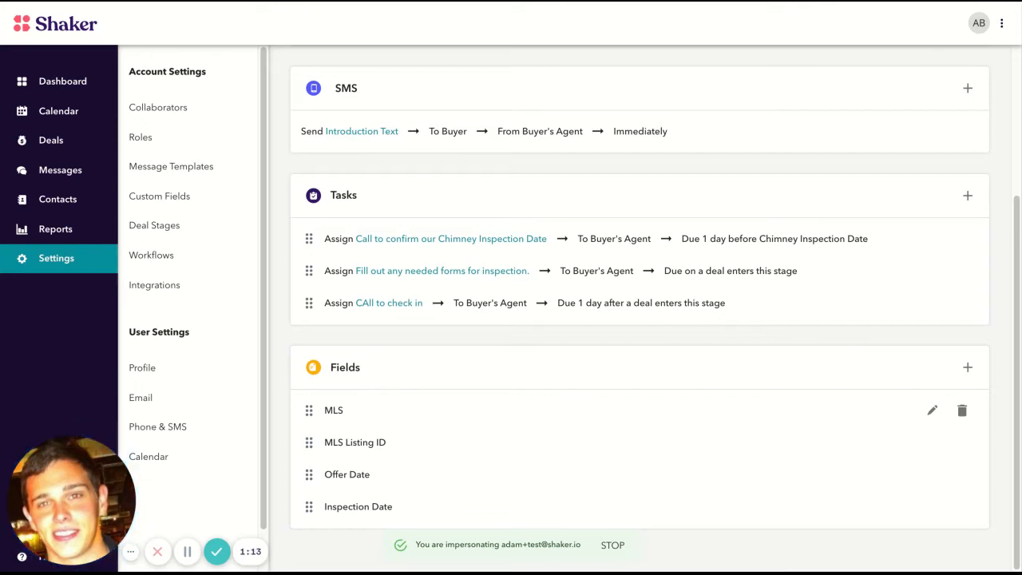
Step: On the Buying deals board, start moving the On Deck deal to the Offer stage so its Offer details form opens
click(64, 143)
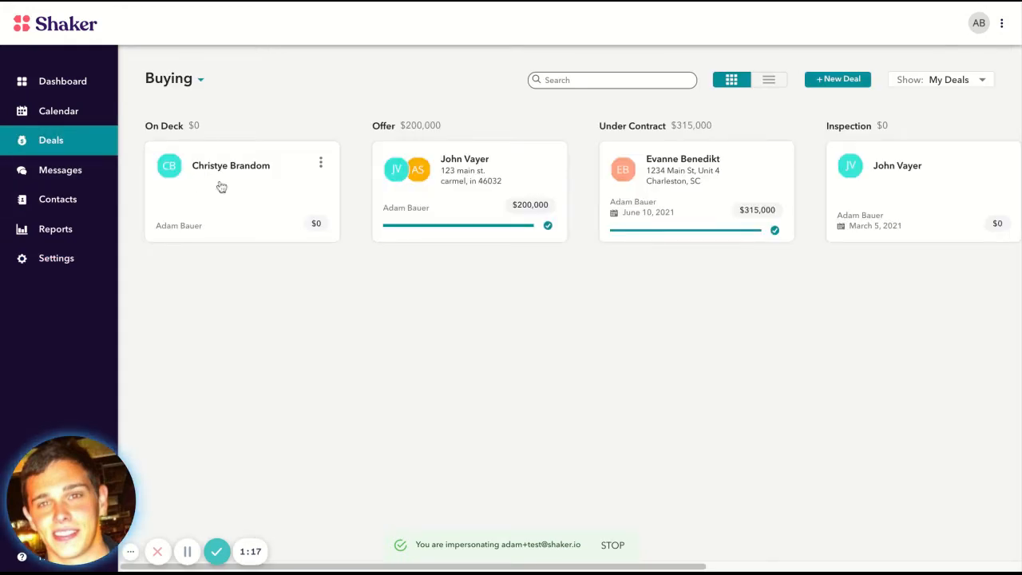
drag(207, 182, 432, 285)
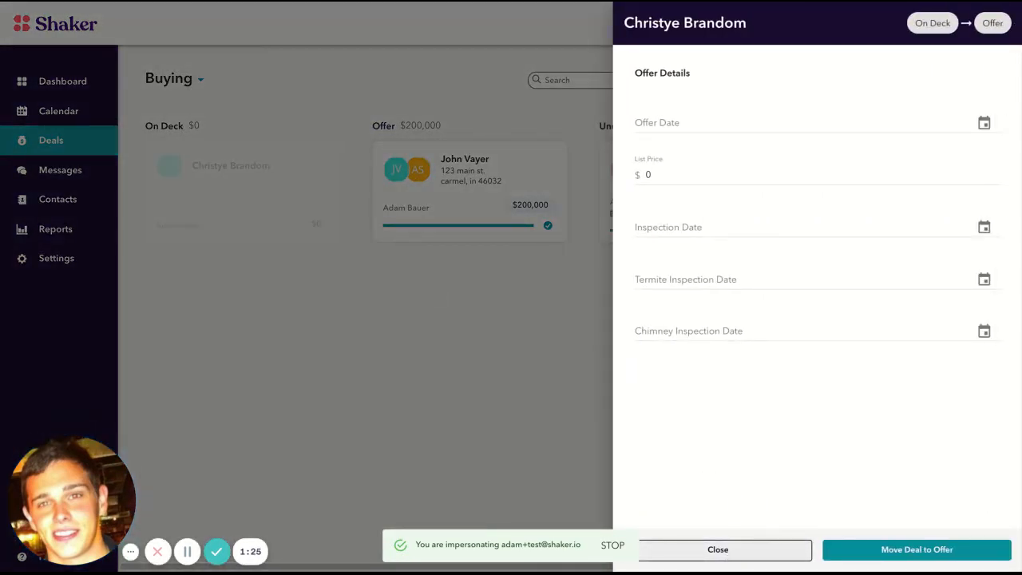
click(688, 548)
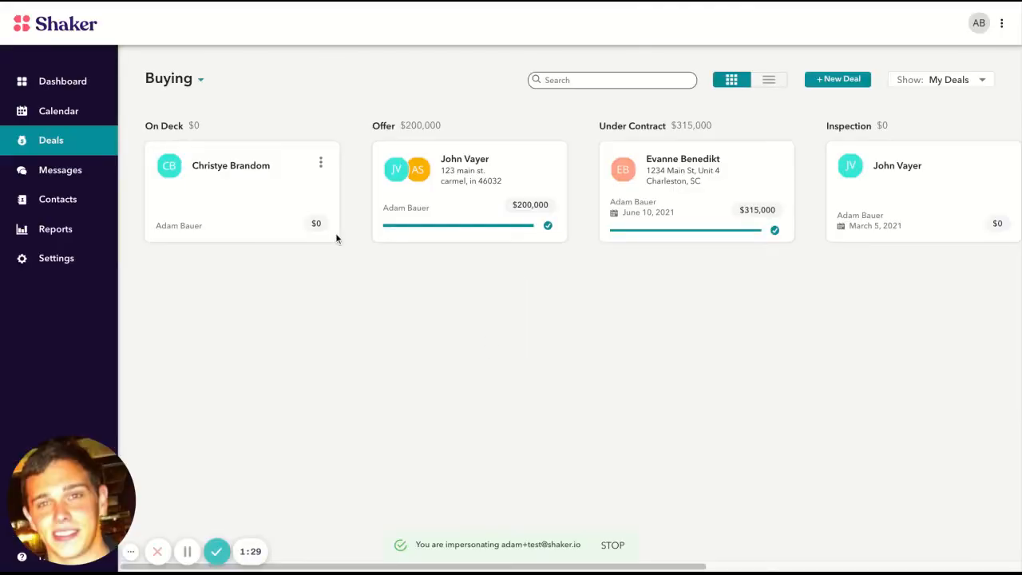
click(231, 197)
drag(231, 197, 467, 196)
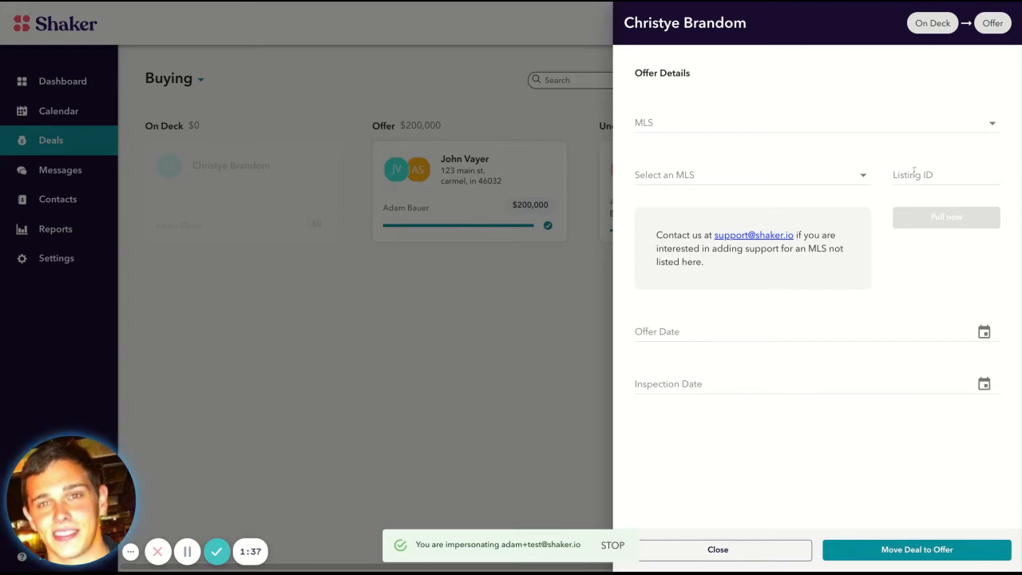
Step: Browse the supported MLS providers in the Offer details and select MIBOR REALTOR® Association
click(995, 128)
click(862, 177)
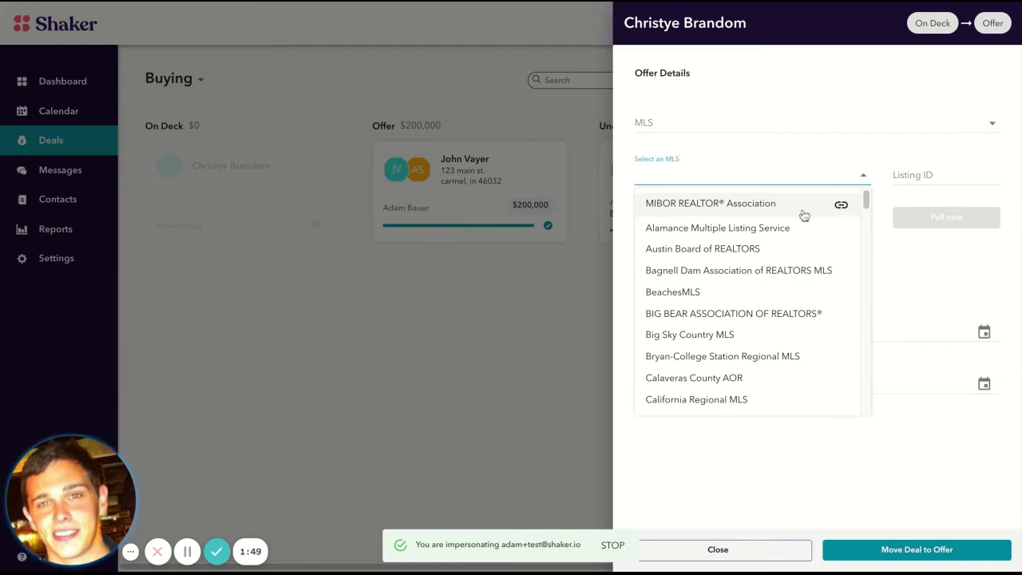
scroll(797, 296, down, 4)
scroll(796, 296, down, 5)
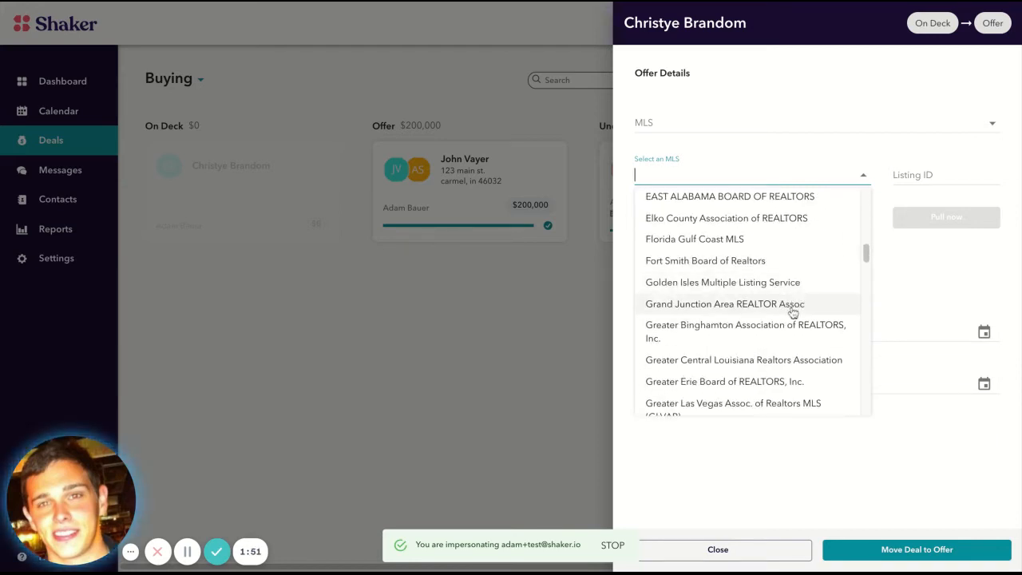
scroll(791, 312, down, 5)
scroll(786, 317, down, 5)
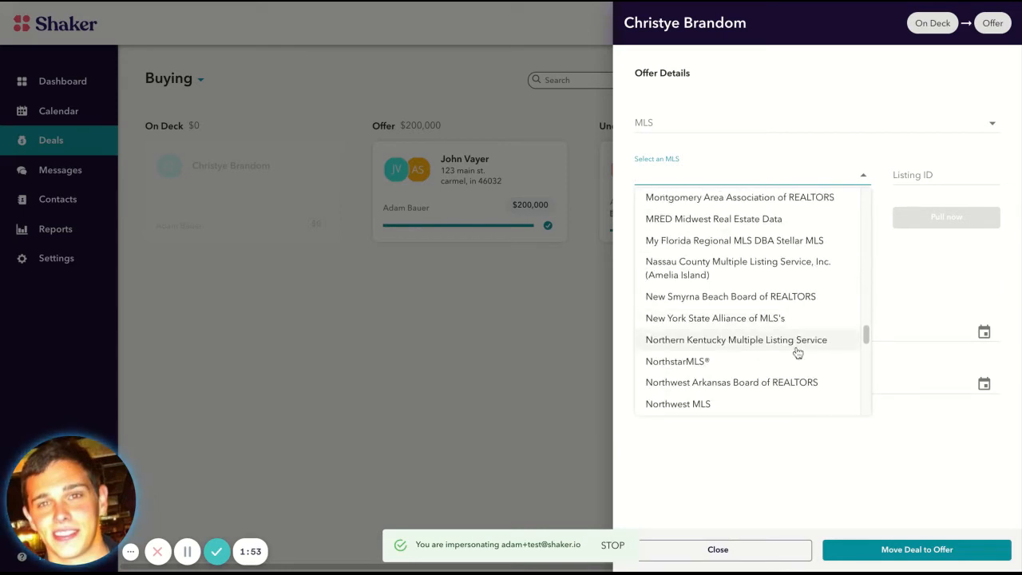
scroll(793, 350, down, 4)
scroll(794, 357, up, 20)
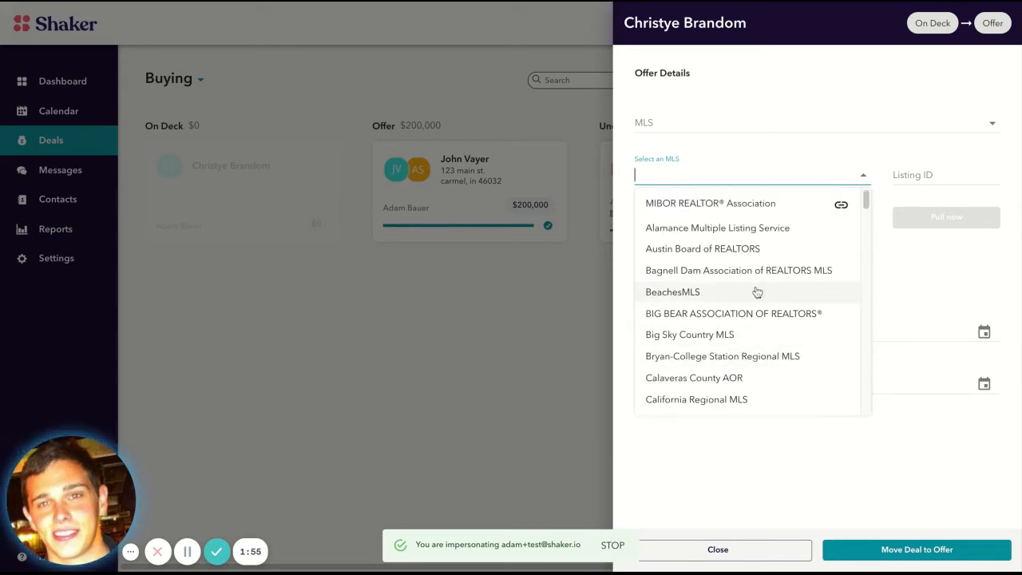
click(743, 212)
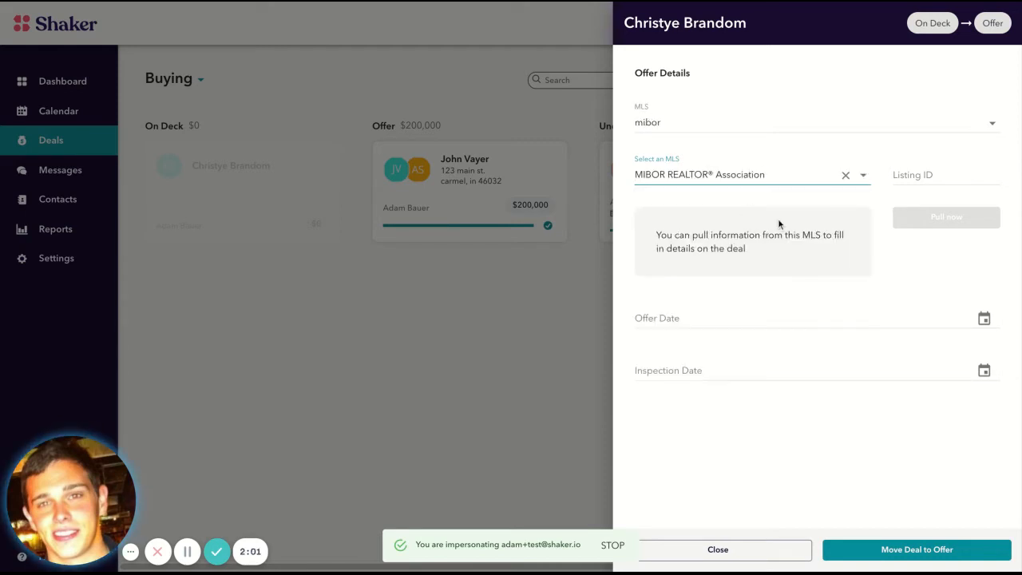
Step: Enter listing ID 21763073 and pull the listing's information from the MLS into the deal
click(982, 174)
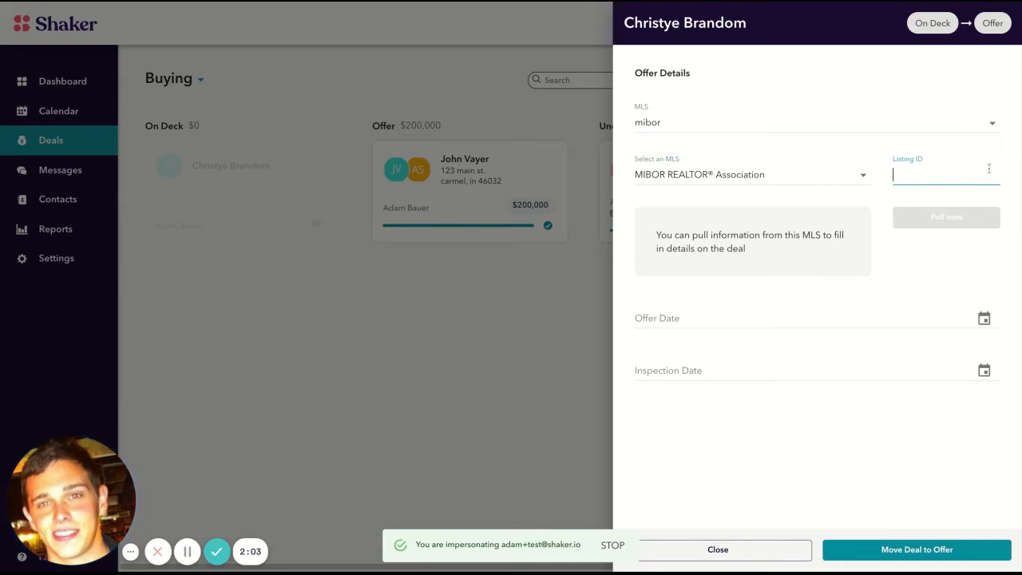
text(21763)
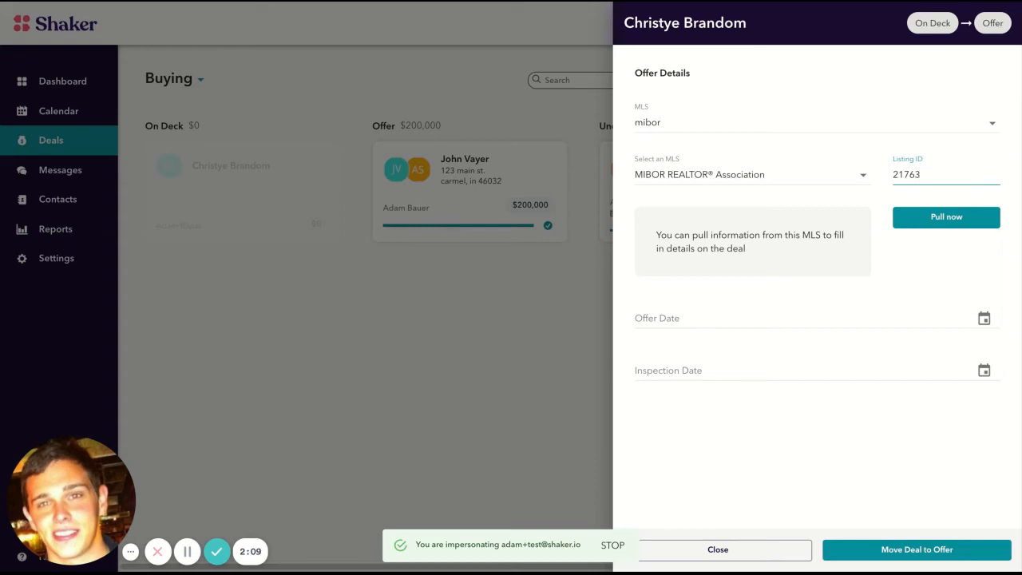
text(073)
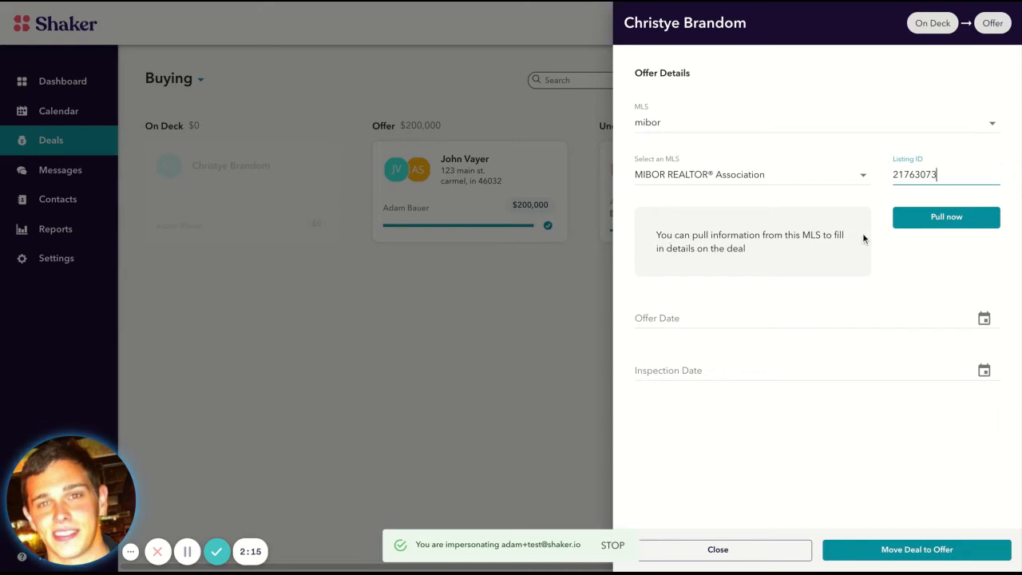
click(929, 226)
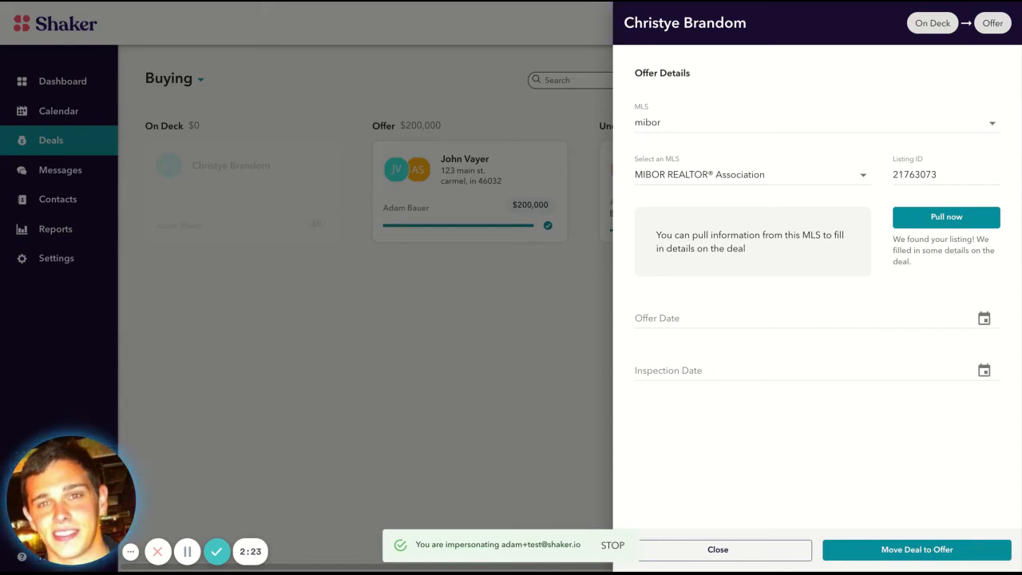
Step: Set the offer date to 6/28/2021 and the inspection date to 7/7/2021, and complete the deal's move to Offer
click(983, 320)
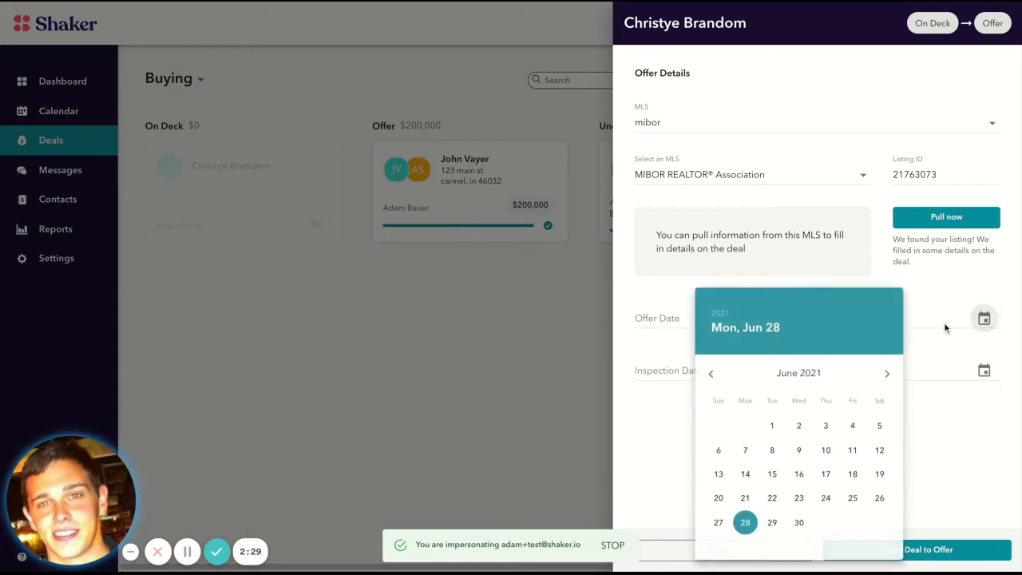
click(745, 522)
click(983, 370)
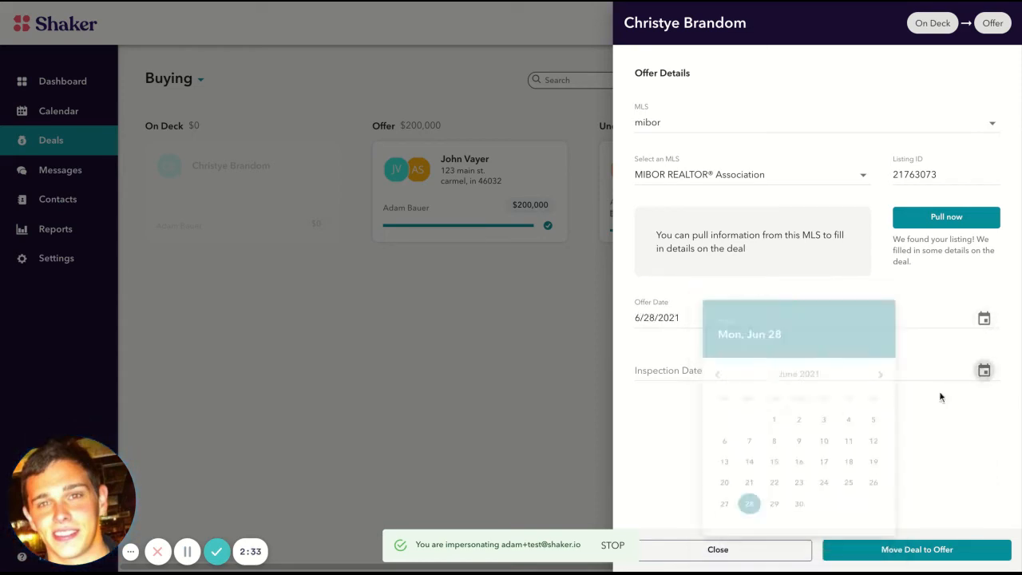
click(883, 375)
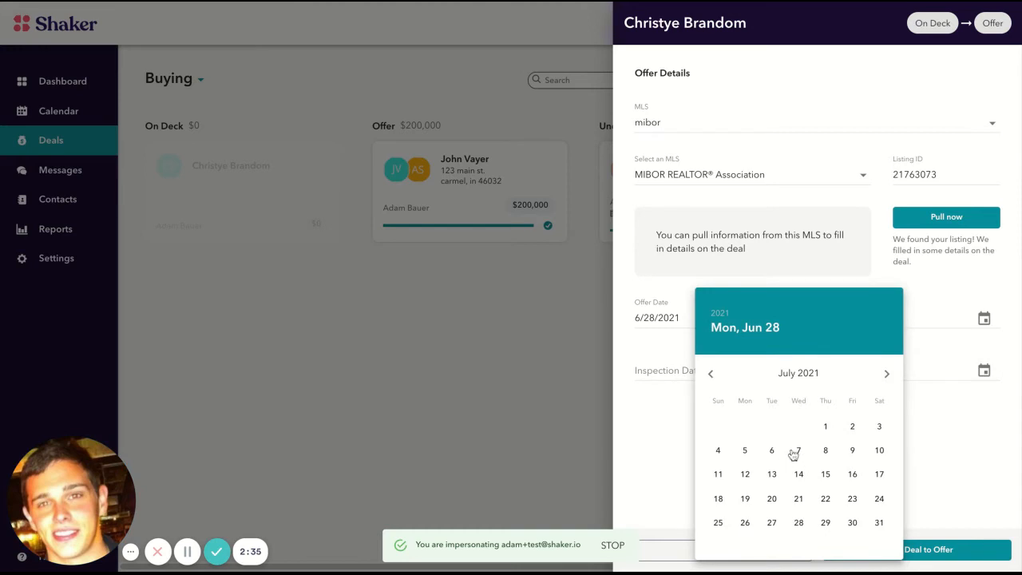
click(795, 453)
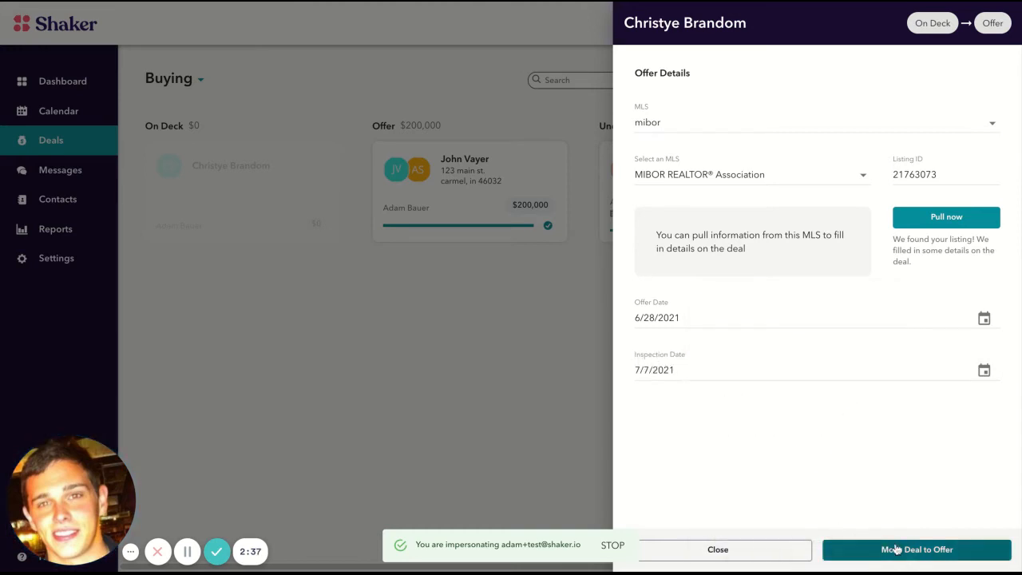
click(898, 551)
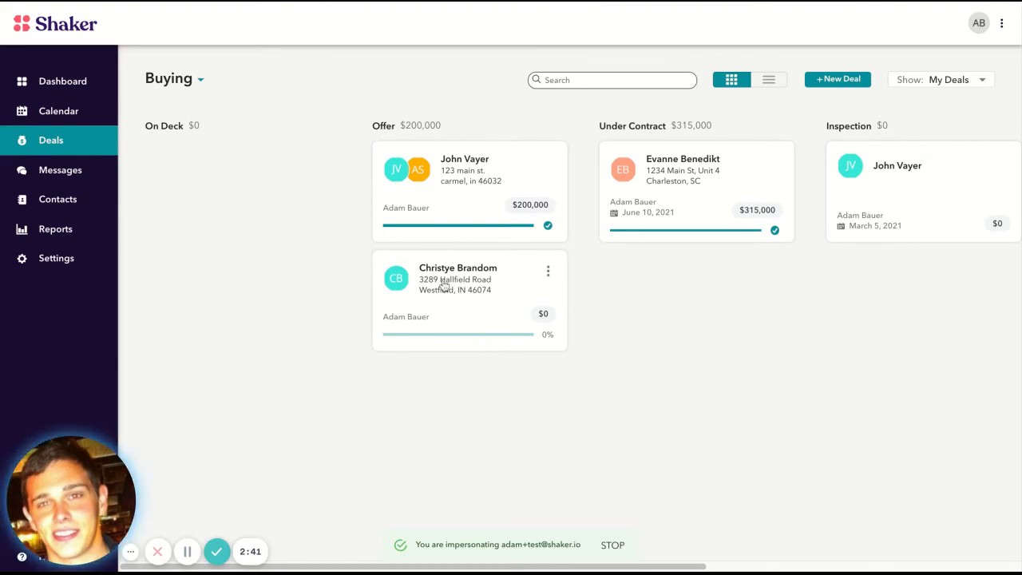
Step: Open the moved deal and examine the location, listing and offer details filled in from the MLS
click(441, 284)
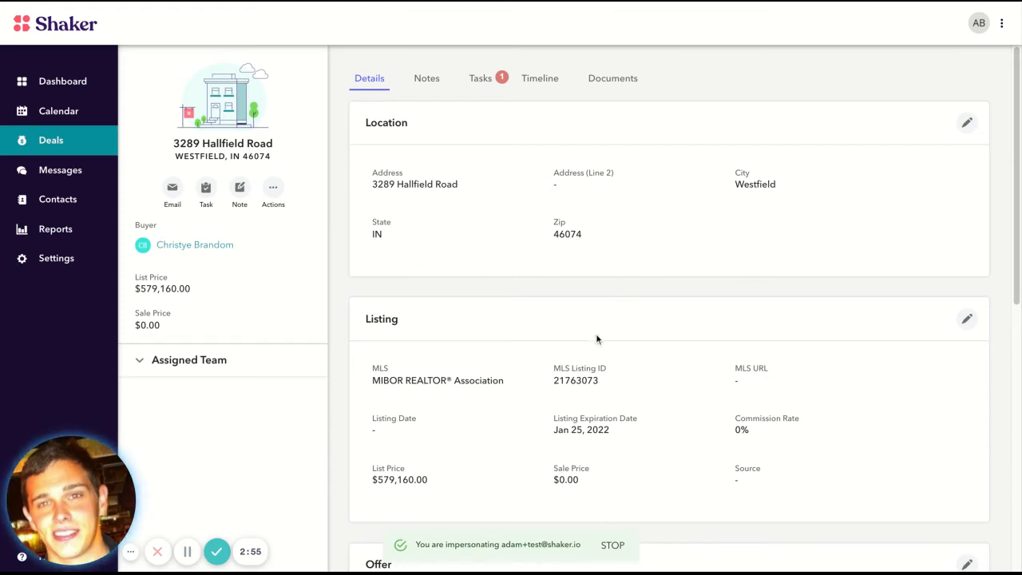
scroll(475, 387, down, 1)
scroll(475, 387, down, 1)
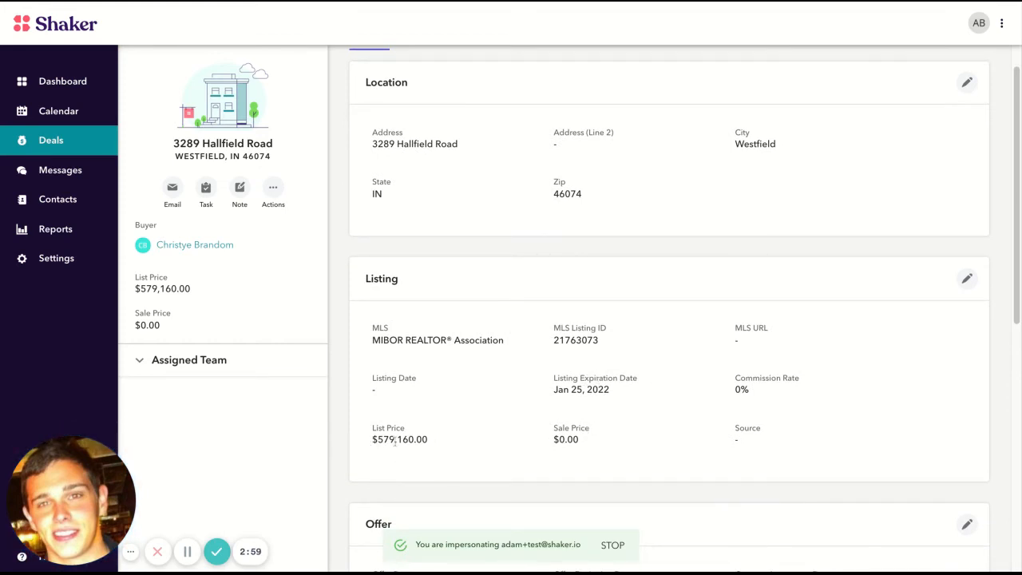
scroll(798, 458, down, 3)
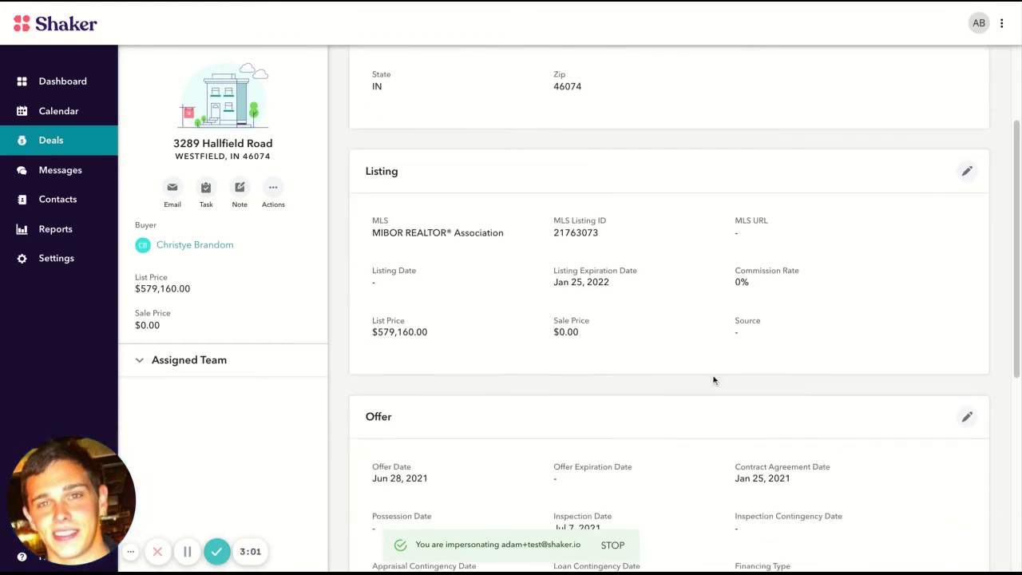
scroll(714, 379, down, 3)
scroll(554, 438, down, 1)
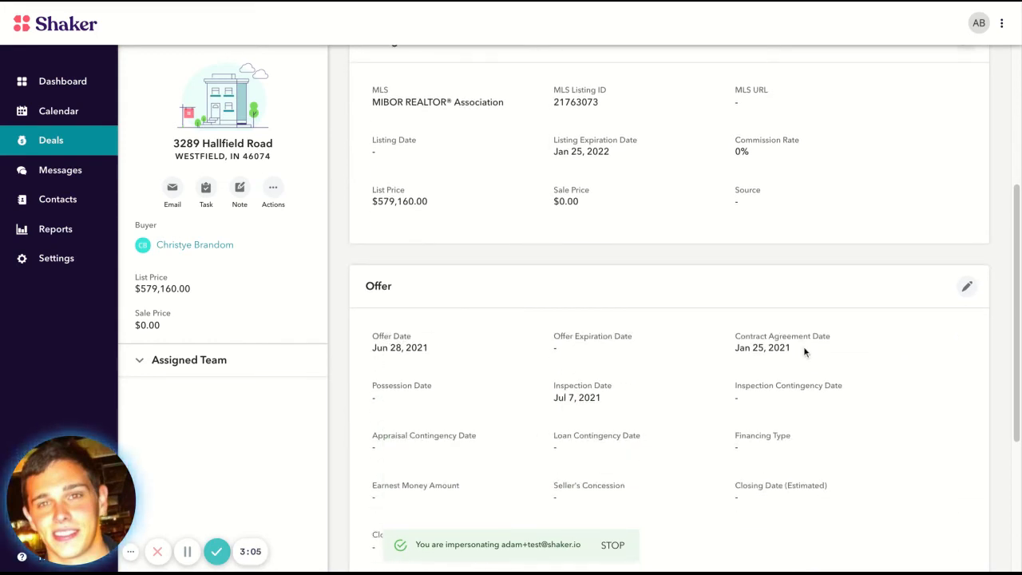
scroll(564, 377, down, 1)
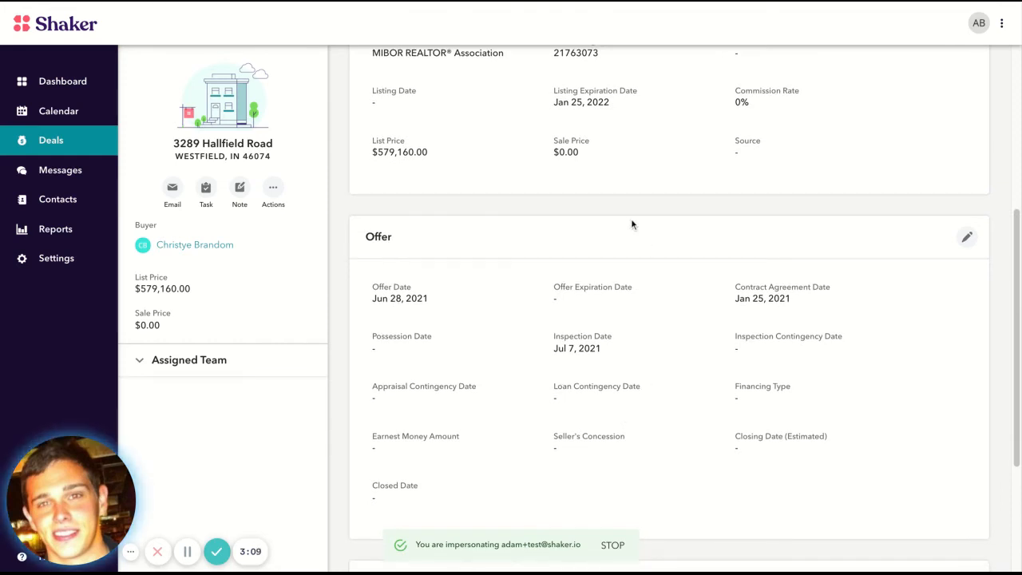
scroll(635, 224, up, 1)
scroll(639, 222, up, 5)
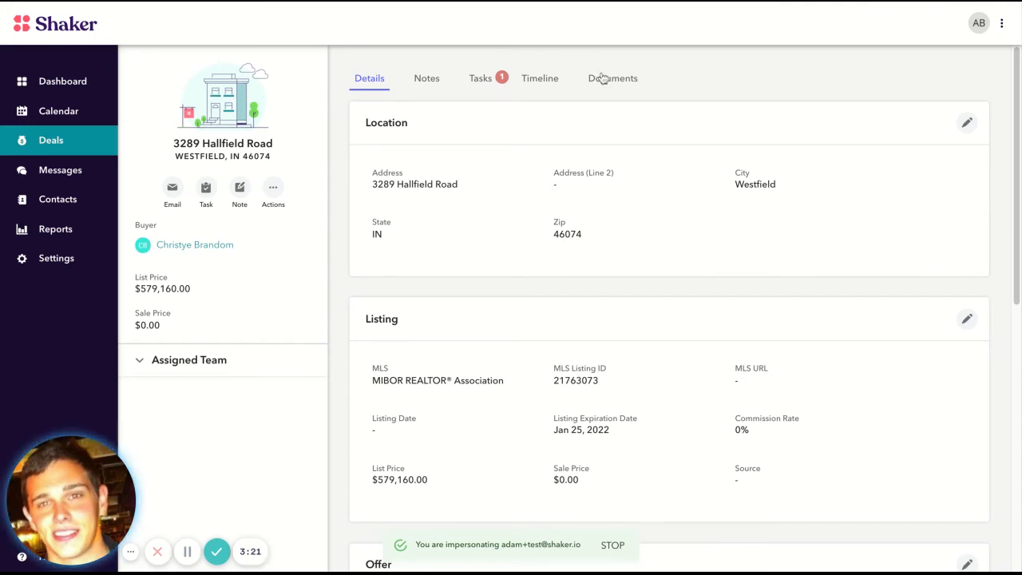
Step: Open the $200,000 deal in the Offer stage and make its Listing section editable
click(83, 148)
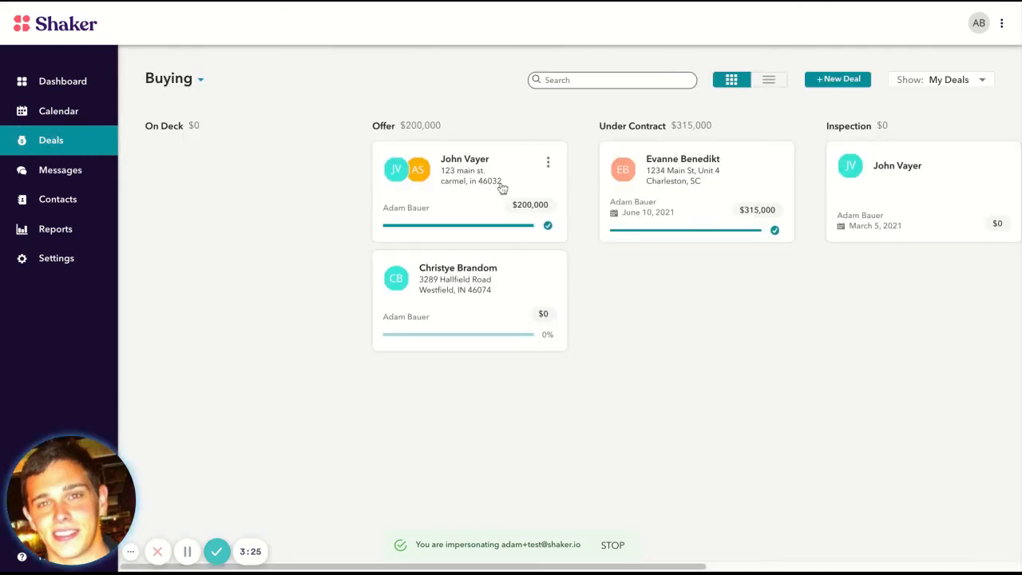
click(444, 185)
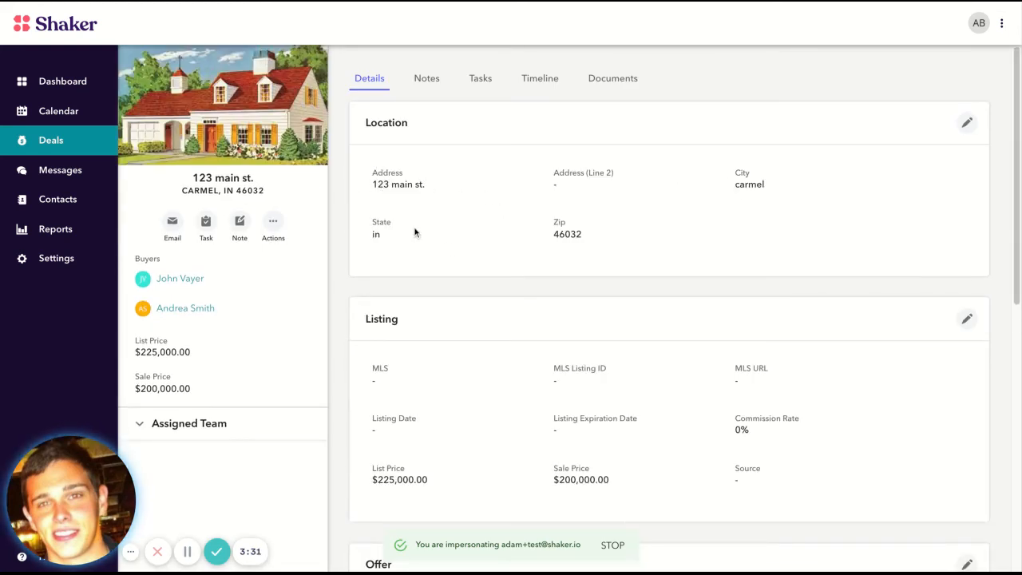
click(967, 320)
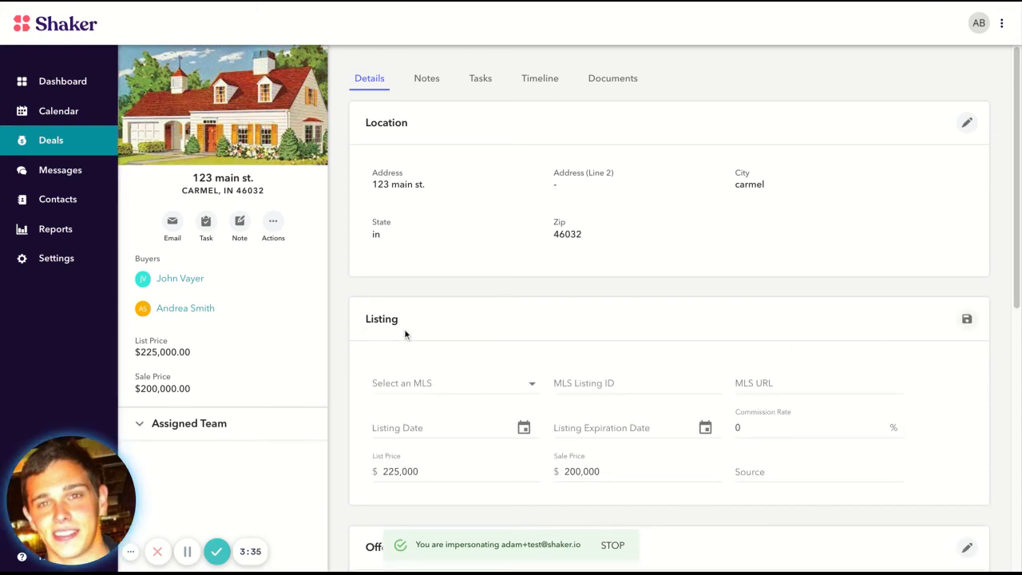
Step: Set the deal's MLS to MIBOR REALTOR® Association with listing ID 21763073 and save the Listing section
click(536, 385)
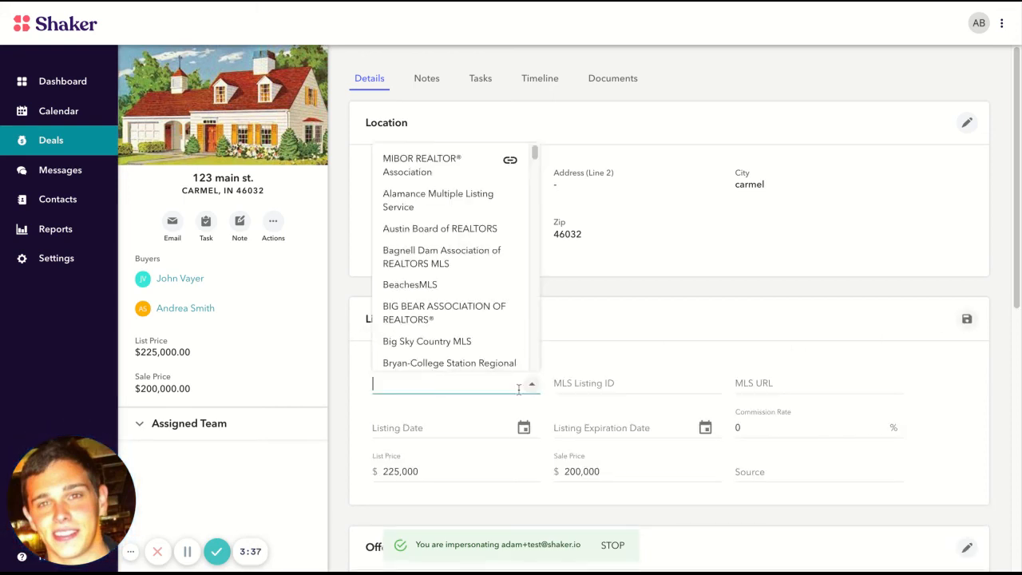
click(474, 174)
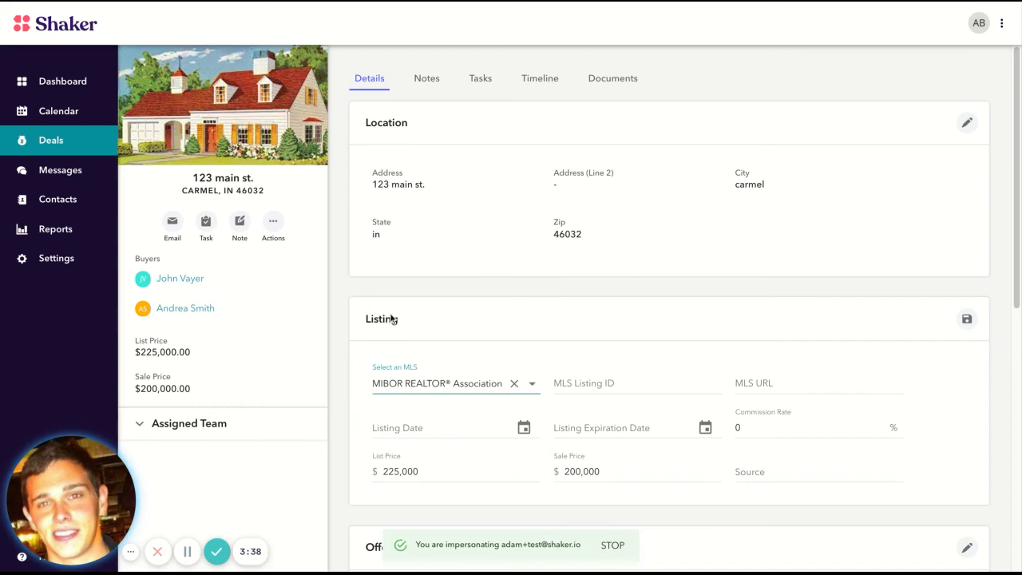
click(575, 385)
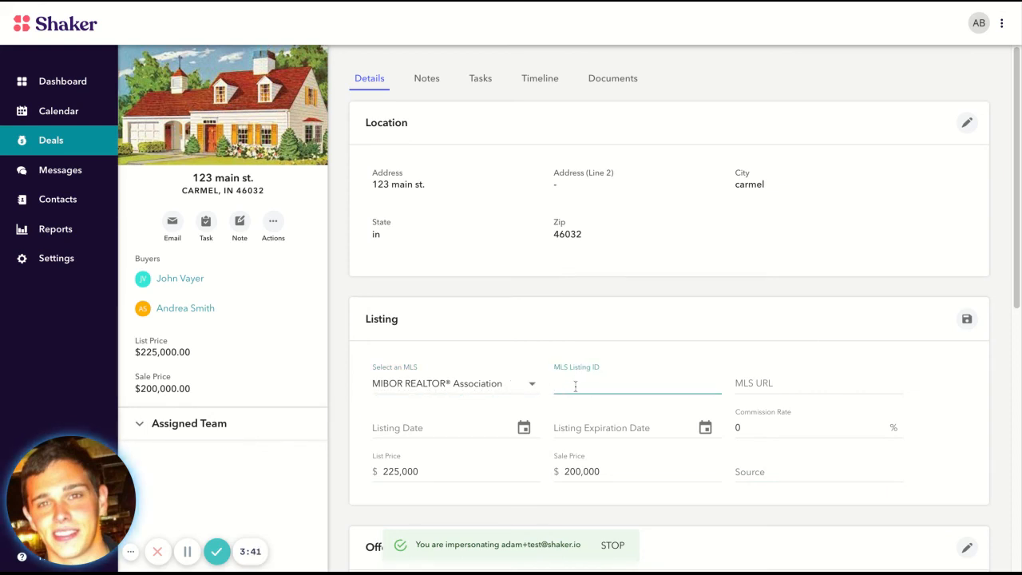
text(21763)
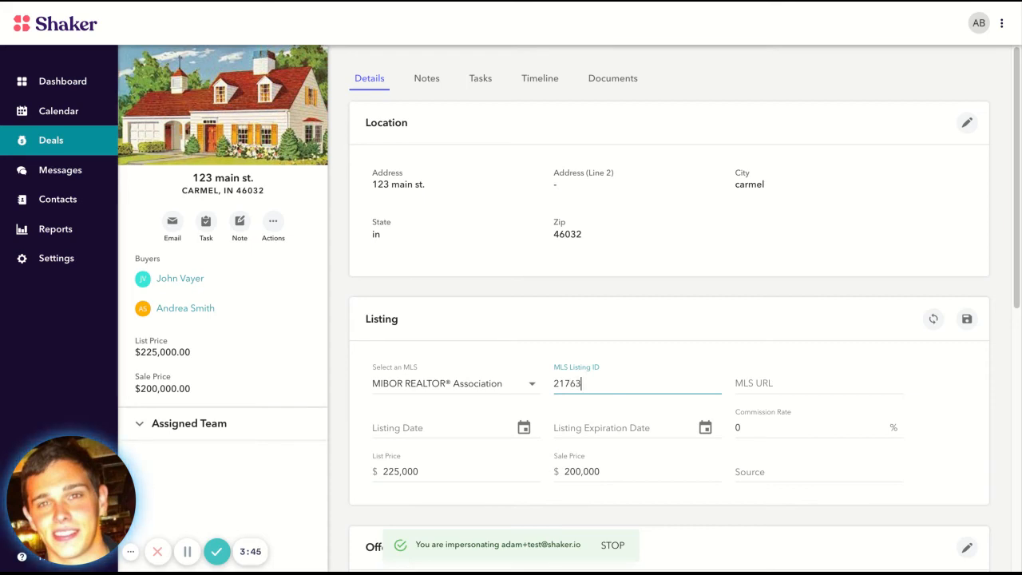
text(073)
click(788, 361)
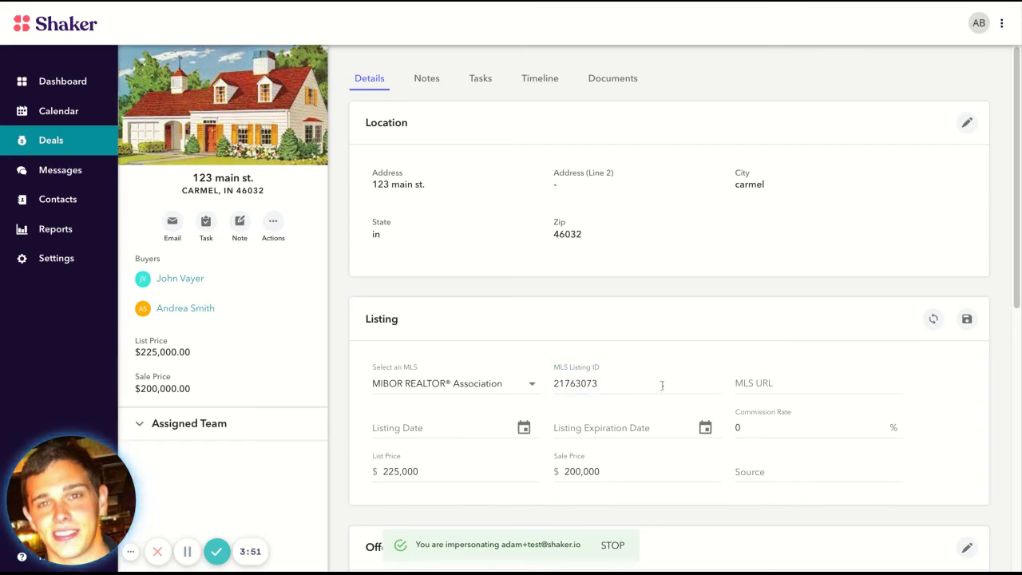
click(965, 320)
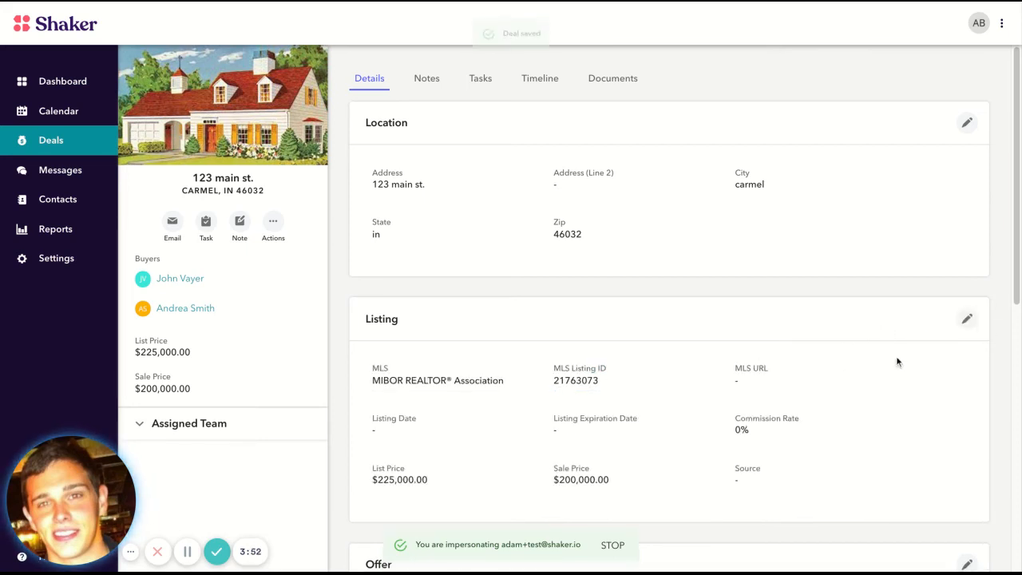
Step: Reopen the Listing section for editing, sync its details from the MLS, and save them
click(966, 319)
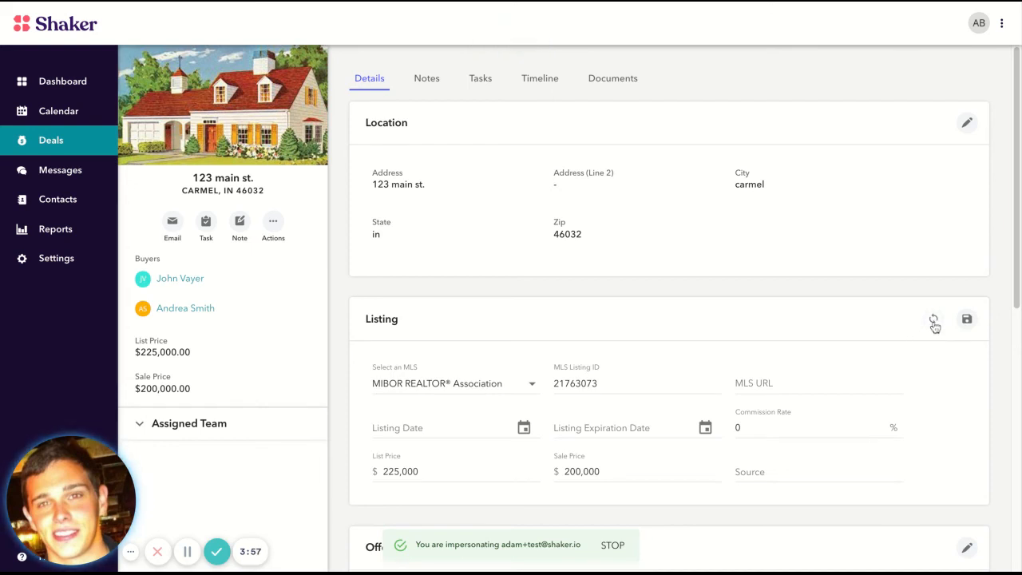
click(933, 320)
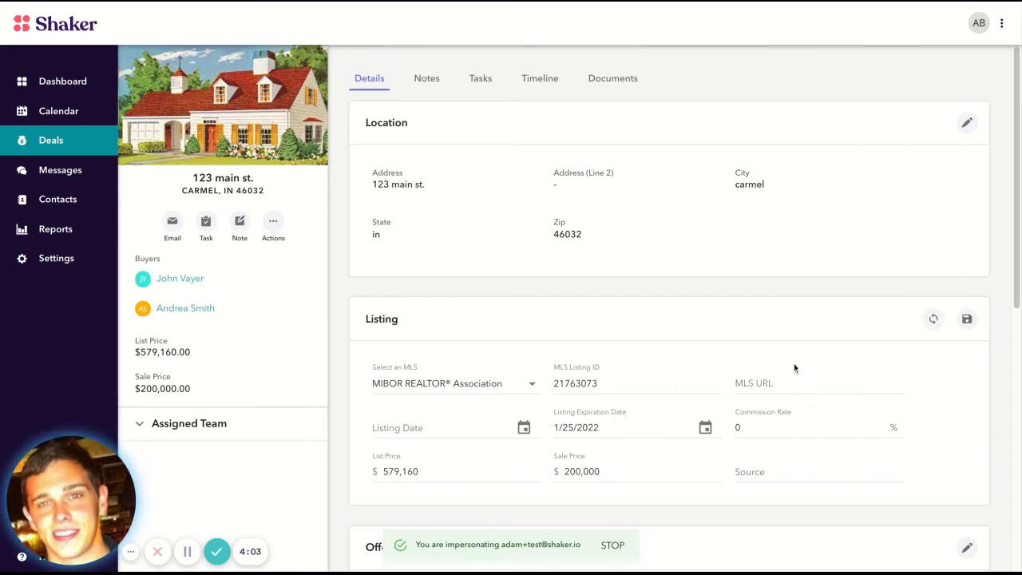
click(965, 320)
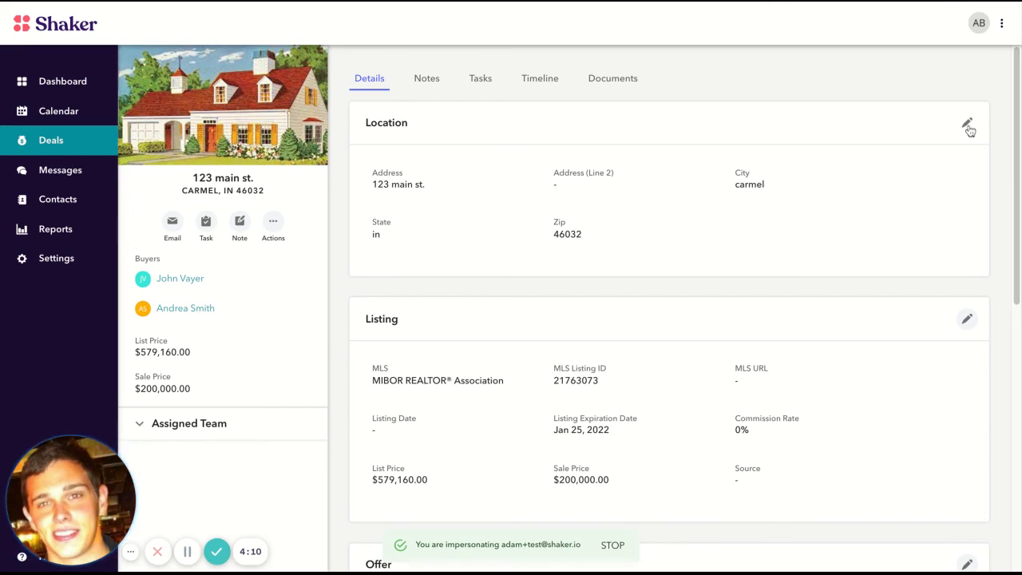
Step: Sync the deal's Location section with the MLS listing's address and save it
scroll(783, 292, down, 7)
scroll(883, 360, up, 7)
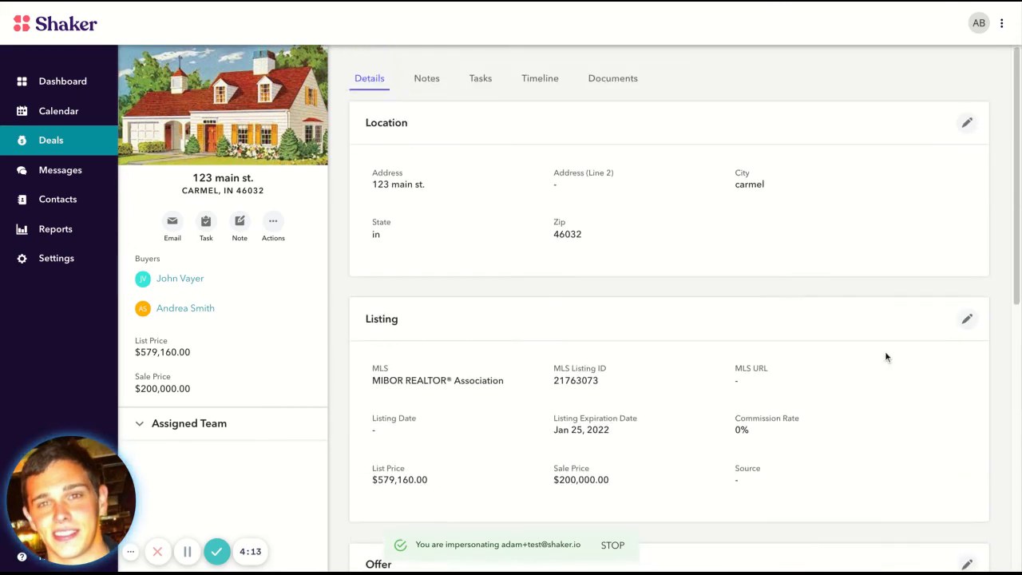
click(967, 123)
click(932, 123)
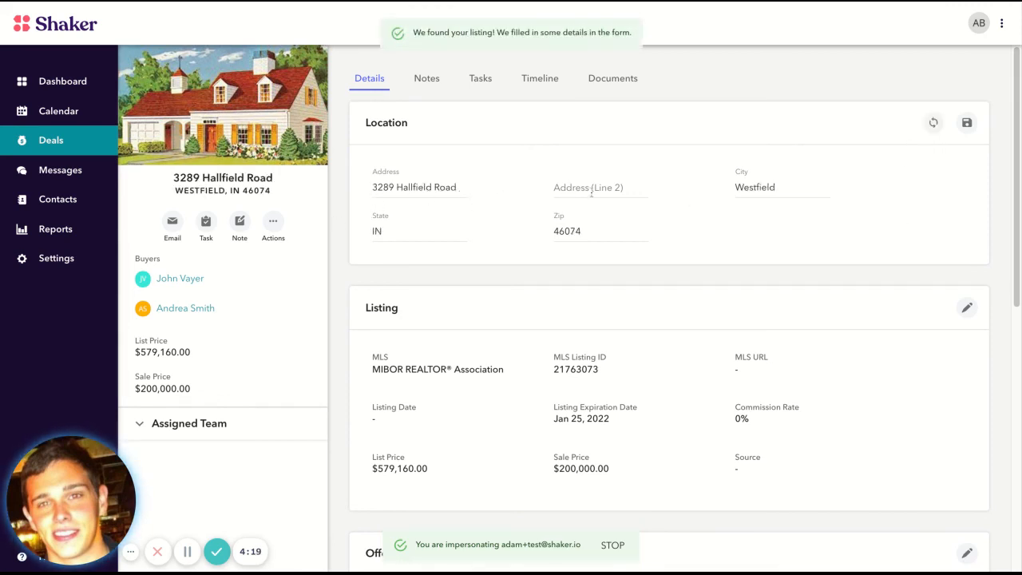
click(966, 123)
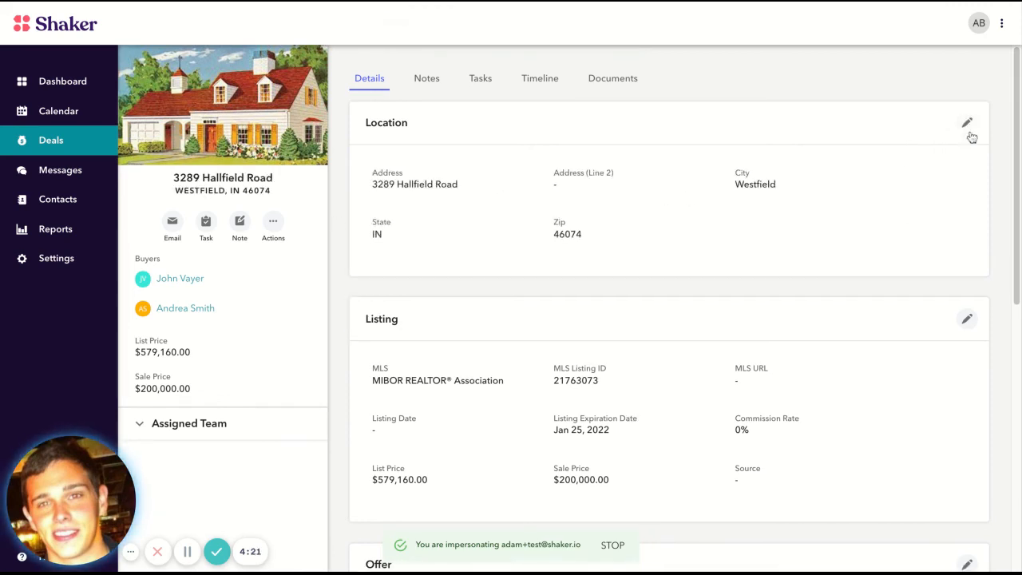
Step: Sync the deal's Offer section with the MLS listing and save the updated offer details
scroll(848, 233, down, 5)
scroll(848, 233, down, 1)
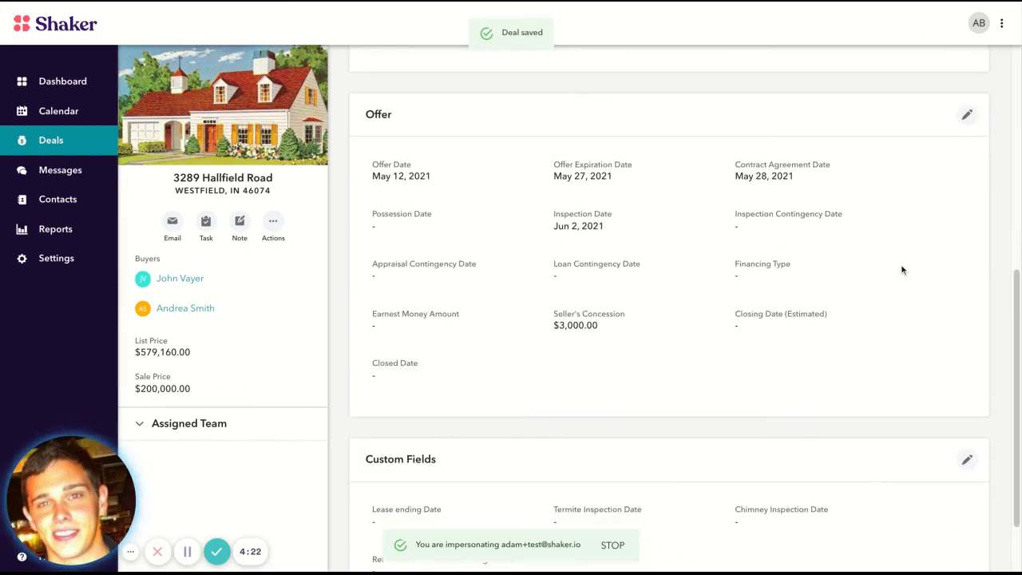
click(966, 114)
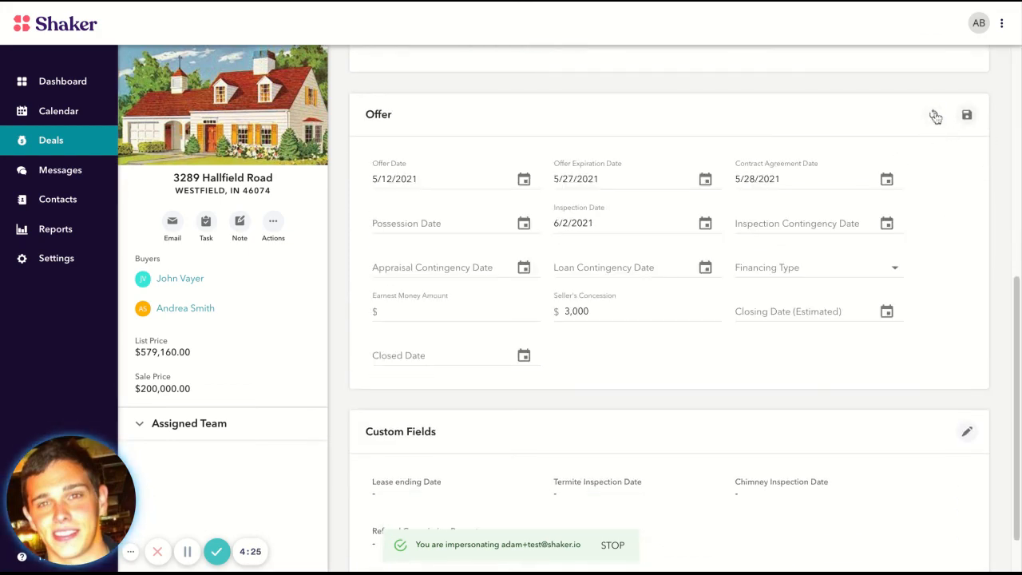
click(935, 117)
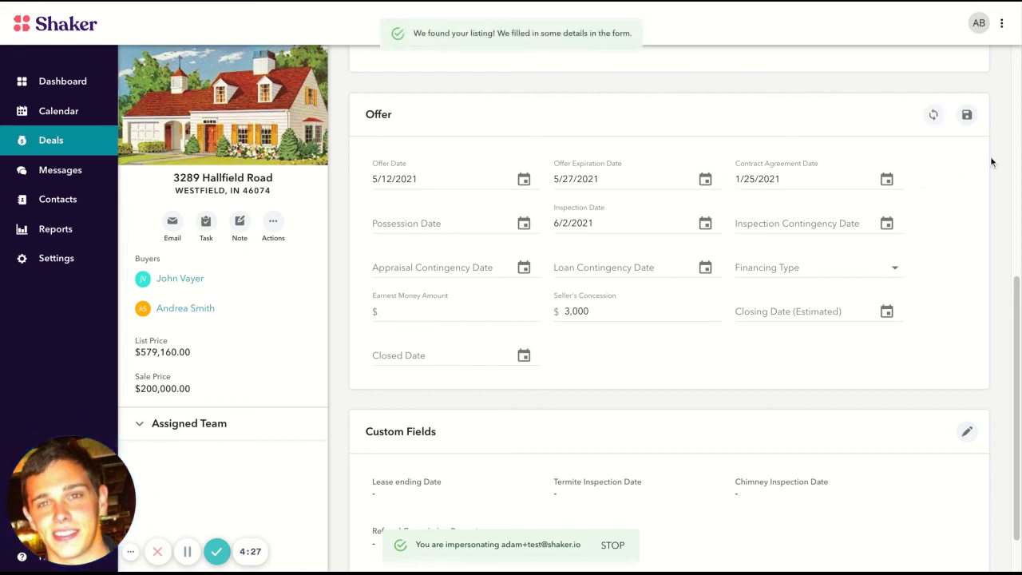
click(967, 115)
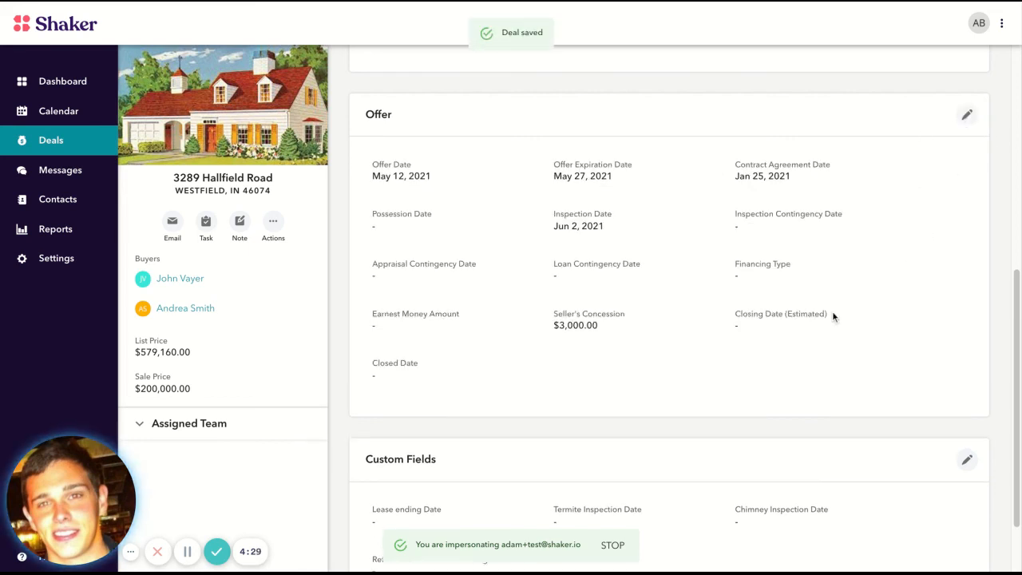